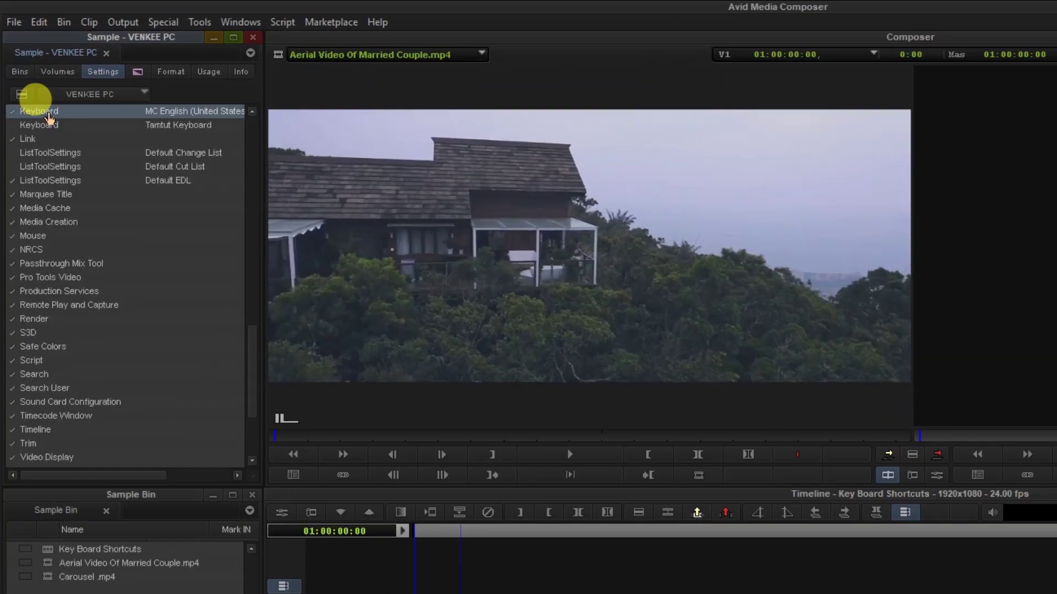
- Duplicate the Keyboard setting and open the Sample Keyboard layout with the Command Palette
{"action": "scroll", "coordinate": [47, 110], "scroll_direction": "up", "scroll_amount": 3}
{"action": "right_click", "coordinate": [39, 209]}
{"action": "left_click", "coordinate": [68, 251]}
{"action": "double_click", "coordinate": [58, 223]}
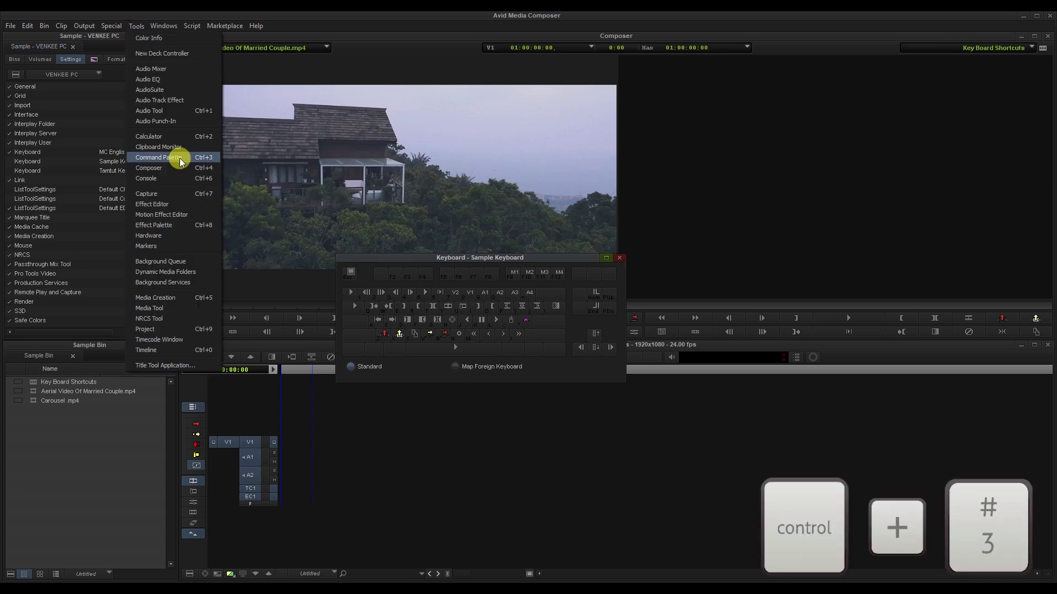
{"action": "left_click", "coordinate": [177, 158]}
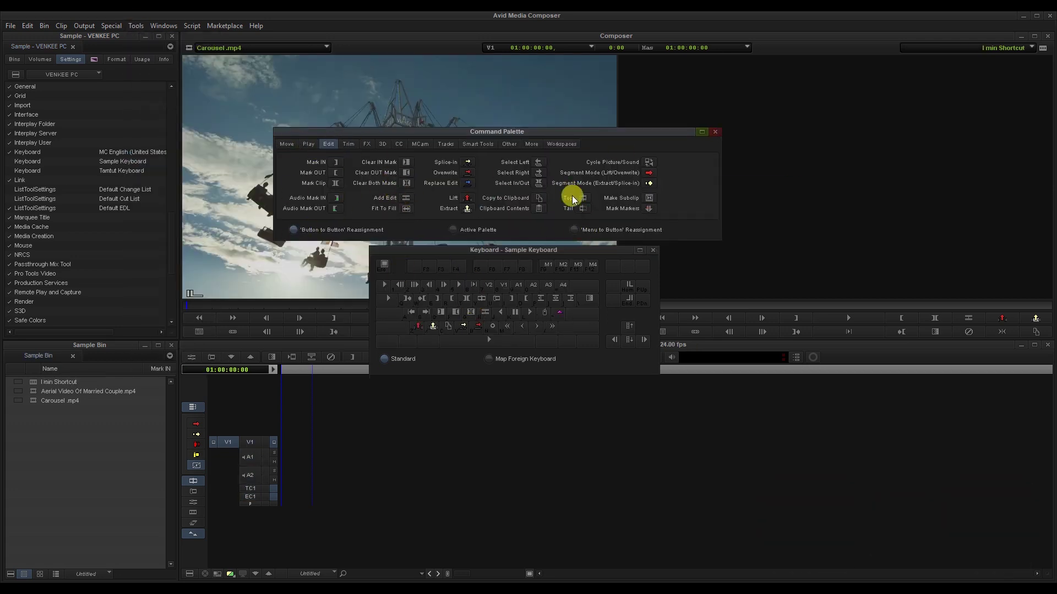
- Preview the Other, Play and Edit command groups, then close the palette and keyboard windows
{"action": "left_click", "coordinate": [509, 144]}
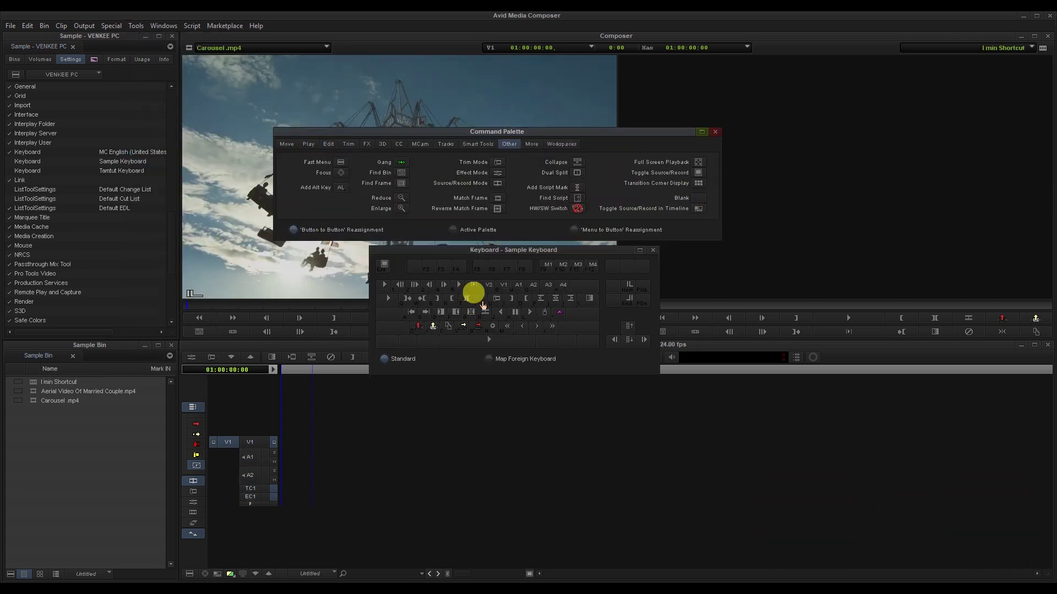
{"action": "left_click", "coordinate": [429, 271]}
{"action": "left_click", "coordinate": [137, 24]}
{"action": "left_click", "coordinate": [139, 23]}
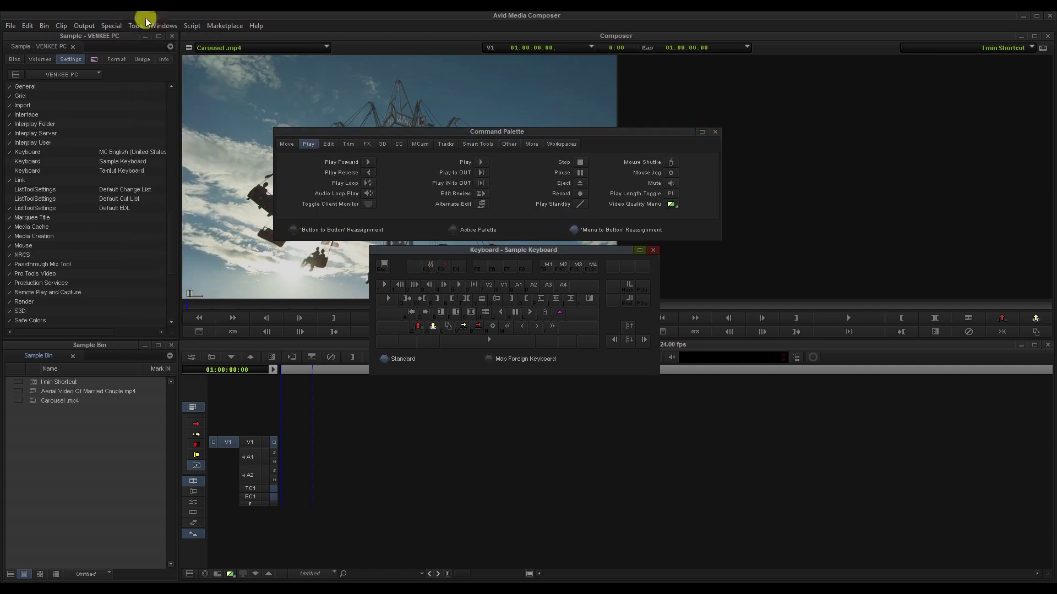
{"action": "left_click", "coordinate": [328, 143]}
{"action": "left_click", "coordinate": [11, 167]}
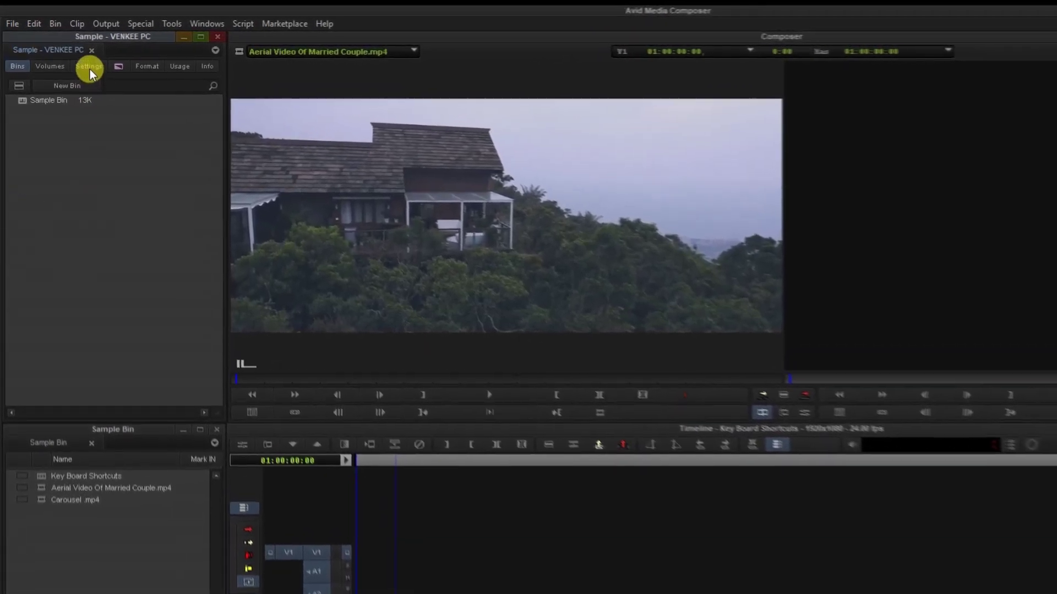
- Show the Settings list and select the Tamtut Keyboard and MC English keyboard settings
{"action": "left_click", "coordinate": [91, 68]}
{"action": "left_click", "coordinate": [41, 103]}
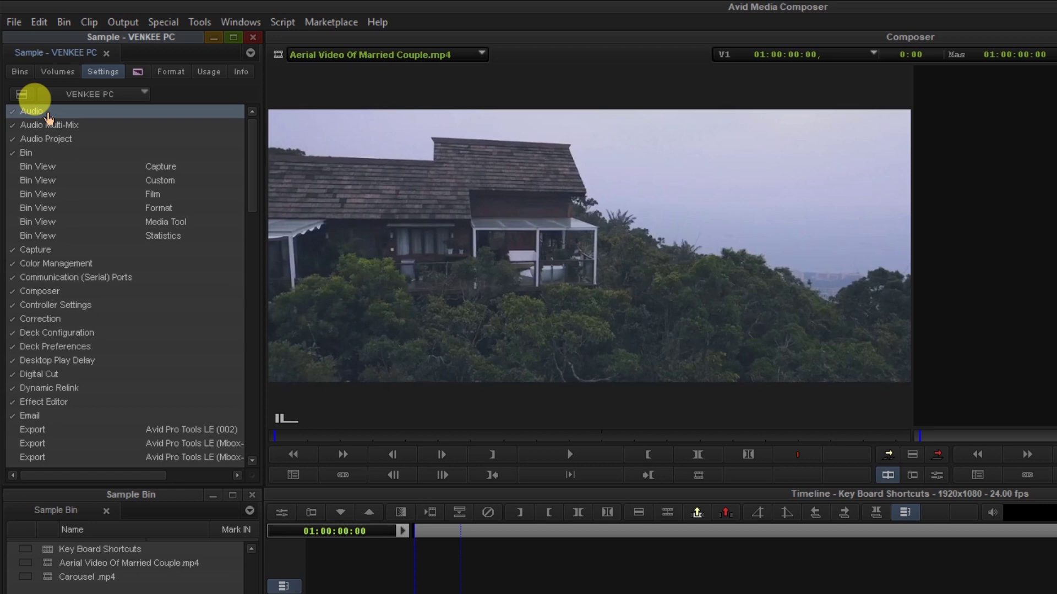
{"action": "key", "text": "k"}
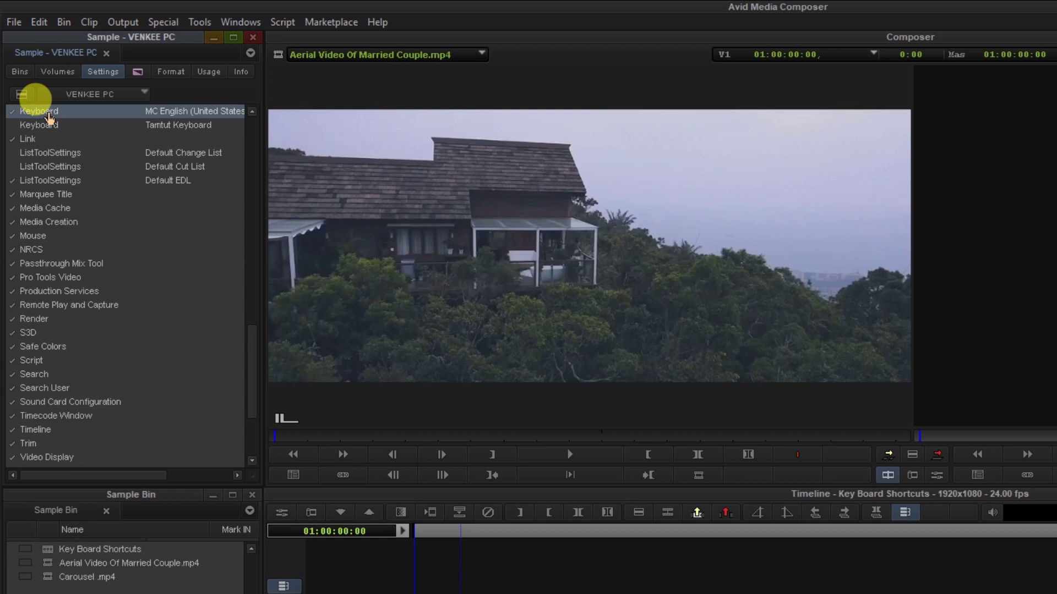
{"action": "left_click", "coordinate": [48, 125]}
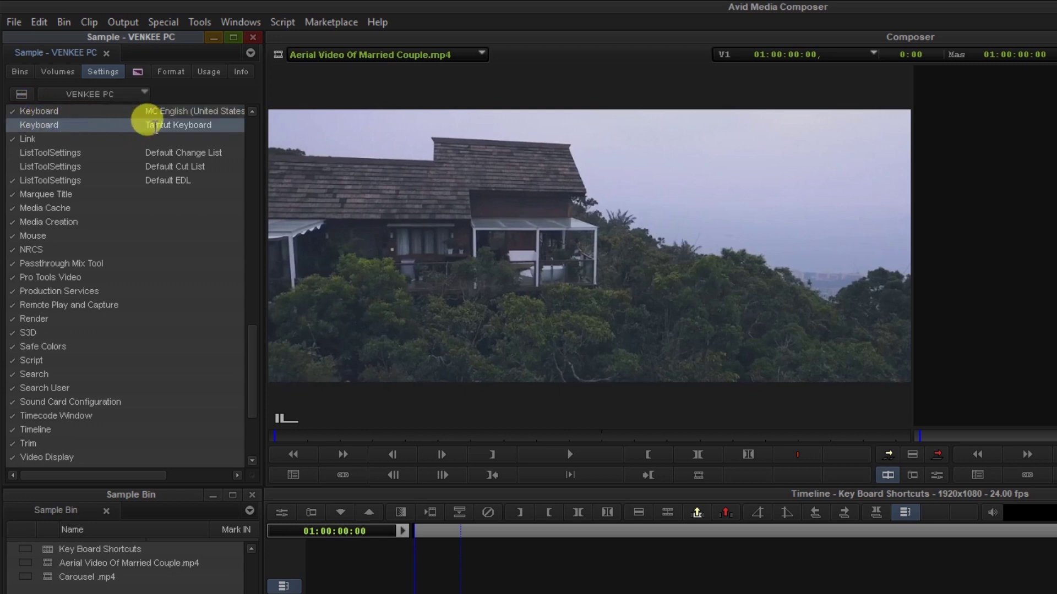
{"action": "left_click", "coordinate": [60, 112]}
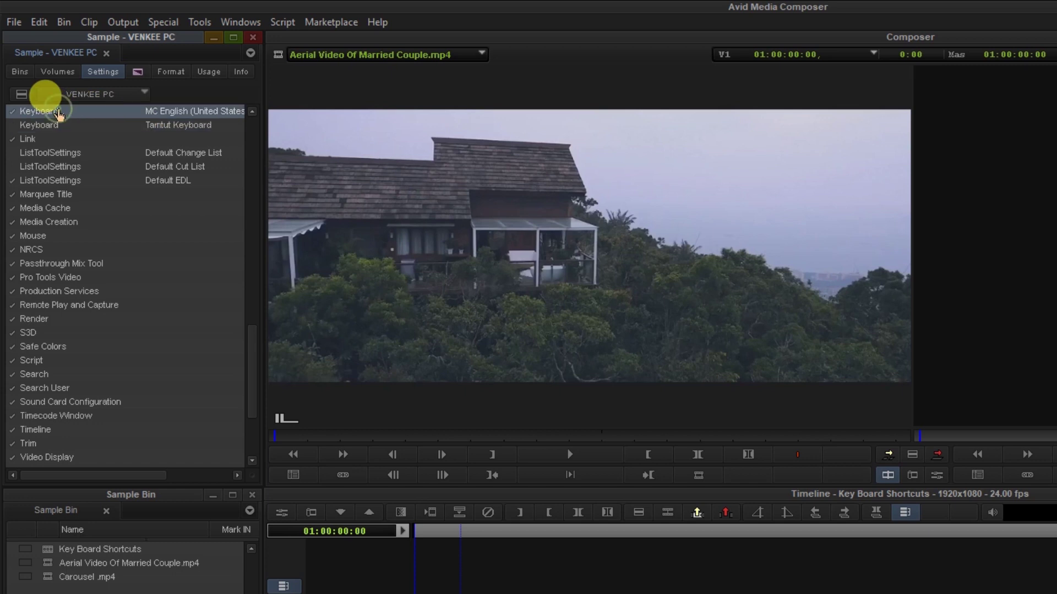
{"action": "scroll", "coordinate": [85, 136], "scroll_direction": "up", "scroll_amount": 3}
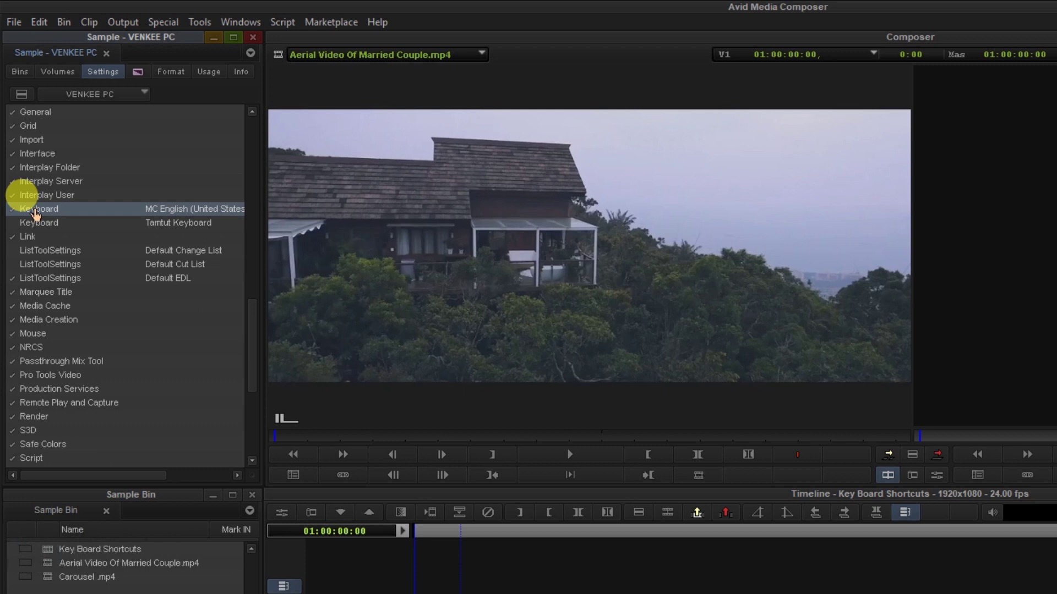
- Duplicate the MC English keyboard setting and name the copy 'Sample Keyboard'
{"action": "right_click", "coordinate": [35, 215]}
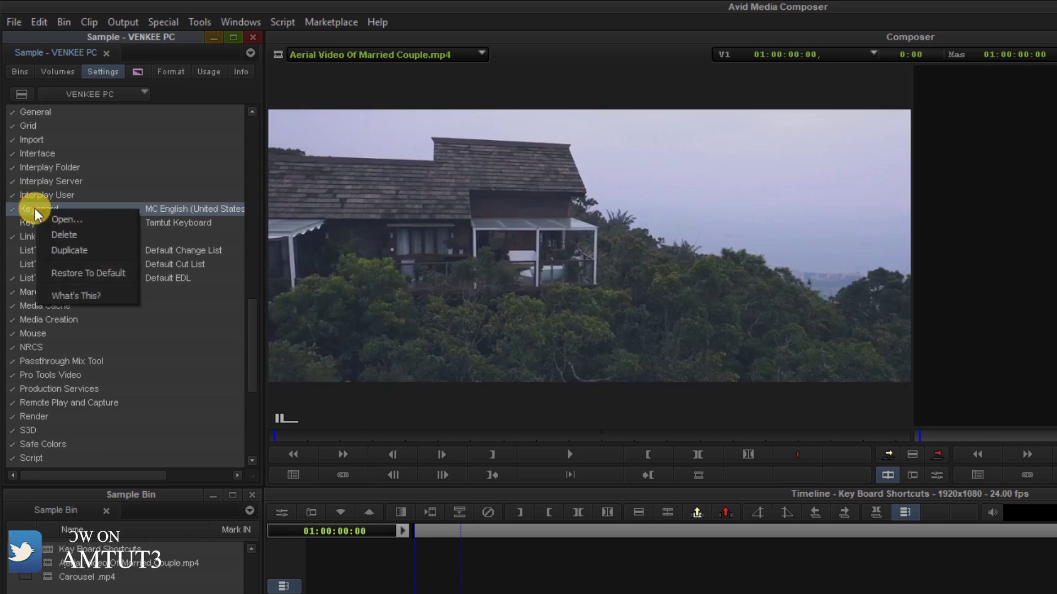
{"action": "left_click", "coordinate": [67, 250]}
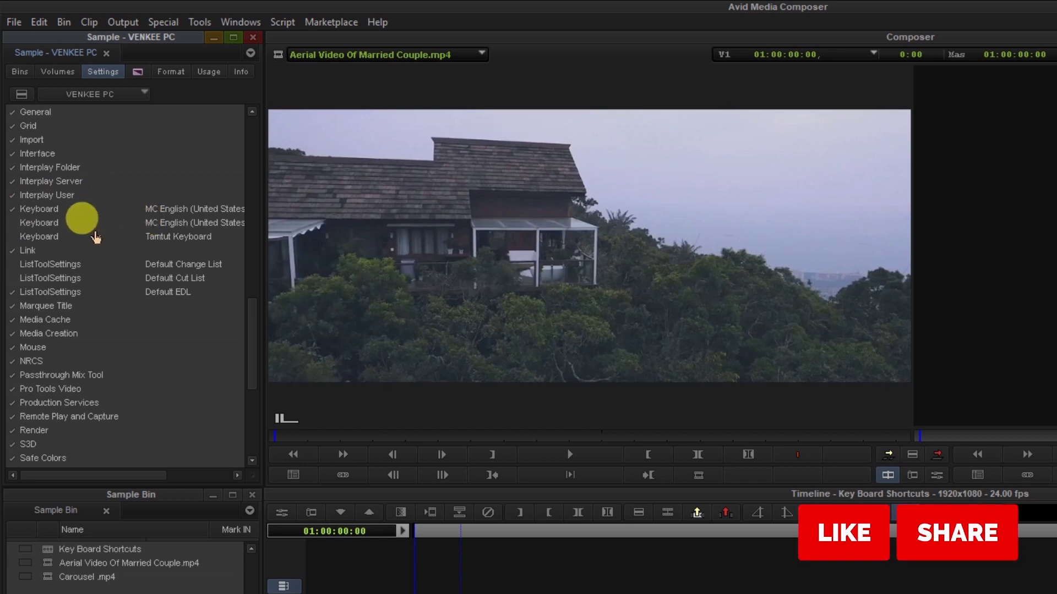
{"action": "left_click", "coordinate": [146, 222]}
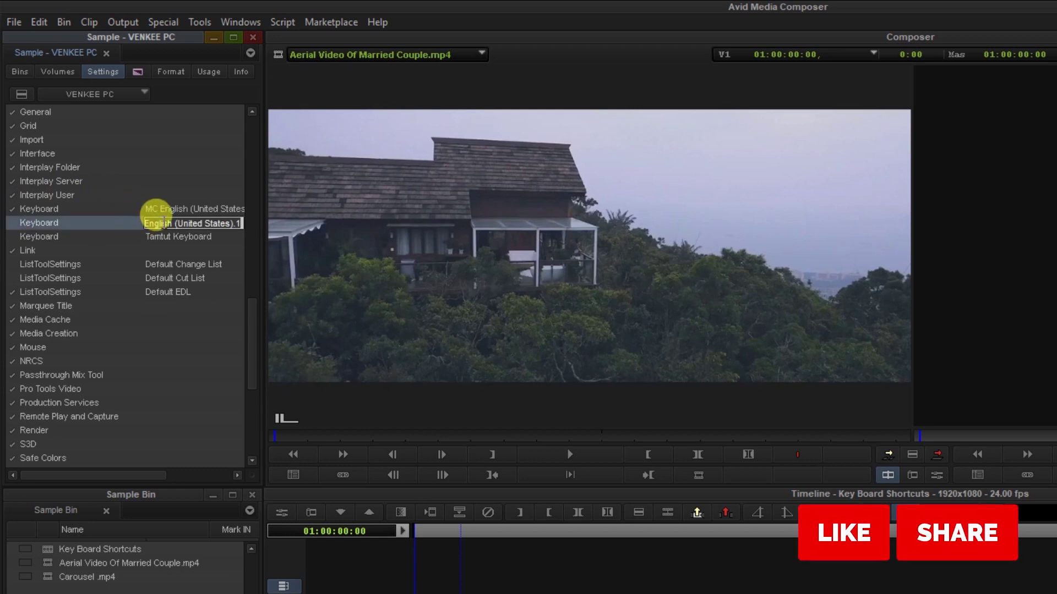
{"action": "type", "text": "Sam"}
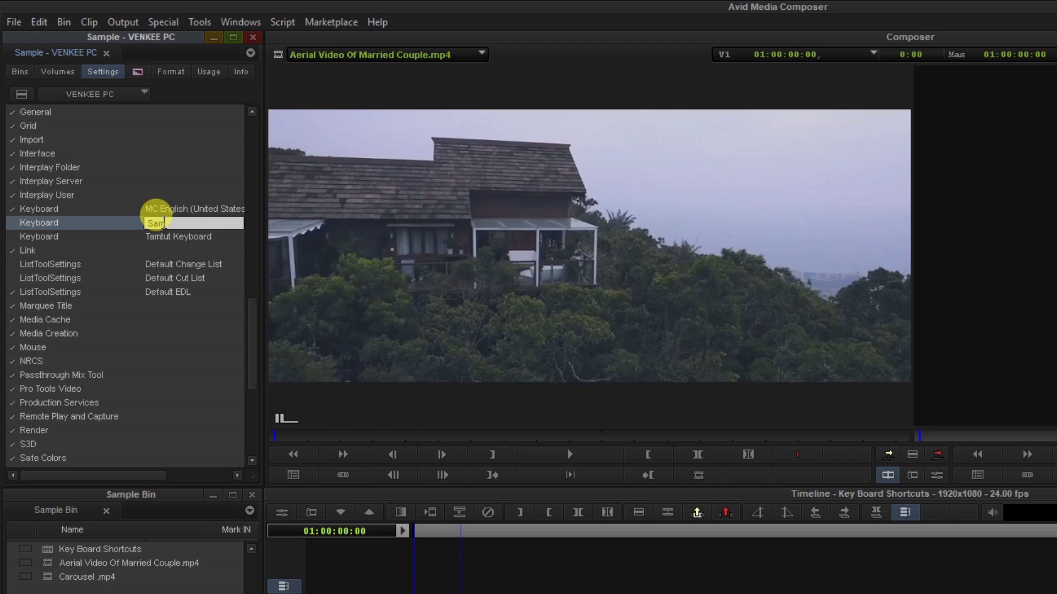
{"action": "type", "text": "ple Keyboard"}
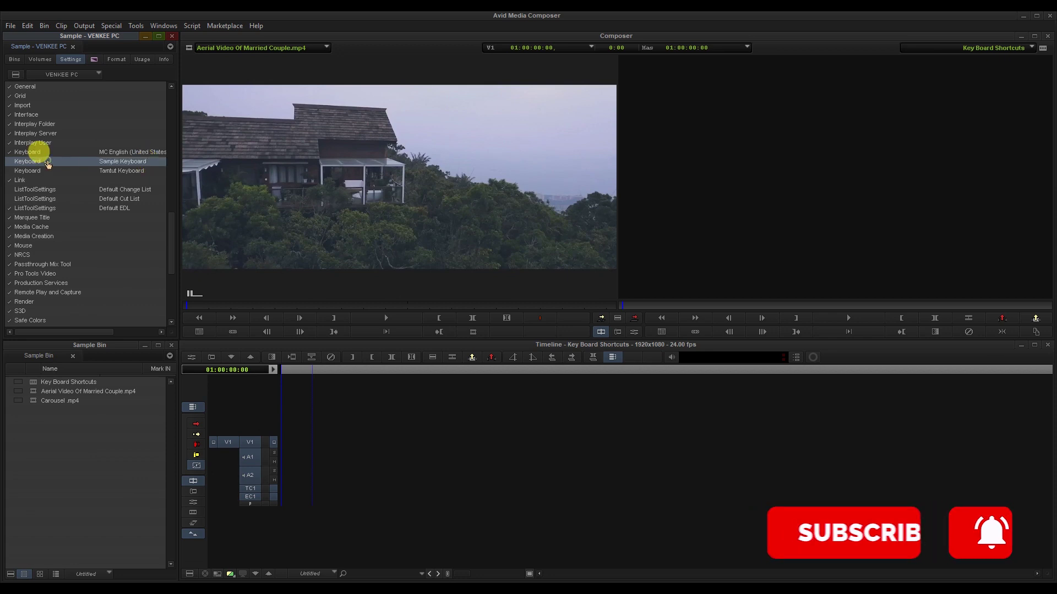
- Open the Sample Keyboard layout window and reposition it on screen
{"action": "right_click", "coordinate": [51, 163]}
{"action": "left_click", "coordinate": [63, 176]}
{"action": "left_click_drag", "start_coordinate": [482, 243], "coordinate": [392, 211]}
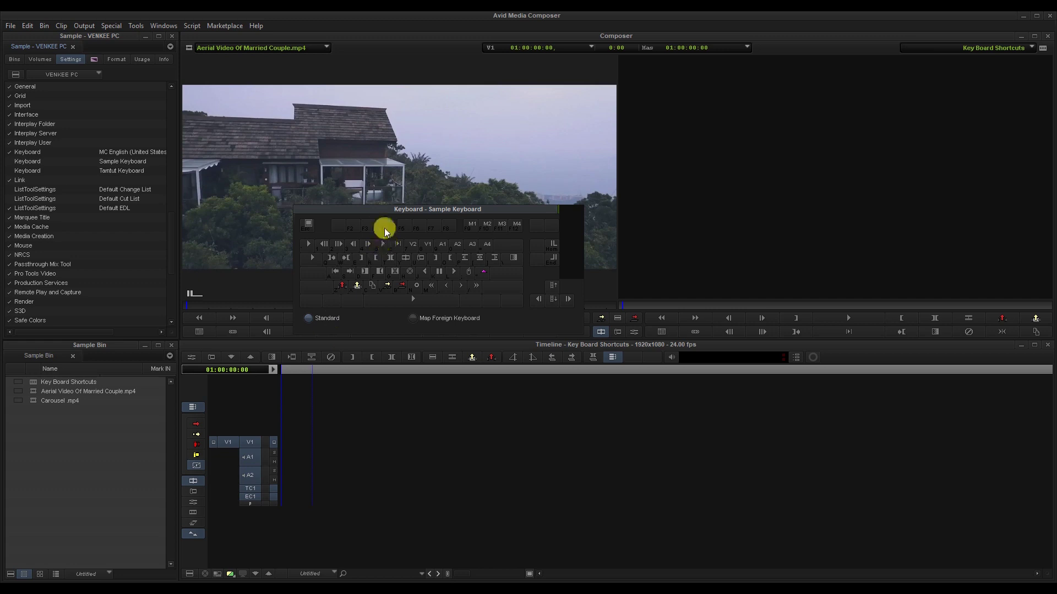
{"action": "left_click_drag", "start_coordinate": [381, 211], "coordinate": [413, 240]}
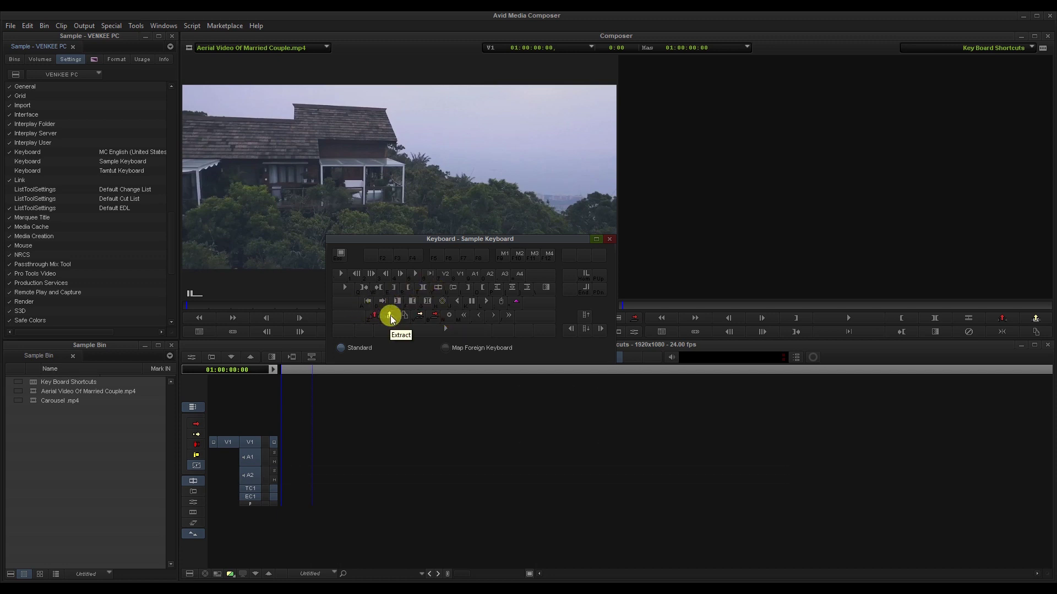
{"action": "left_click_drag", "start_coordinate": [344, 241], "coordinate": [353, 258]}
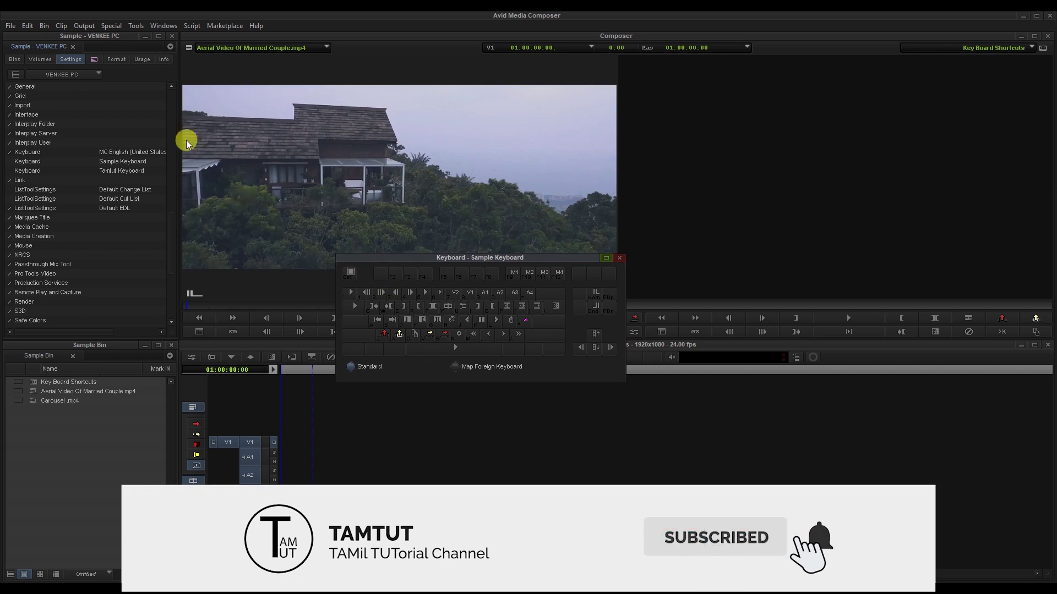
{"action": "left_click", "coordinate": [136, 26]}
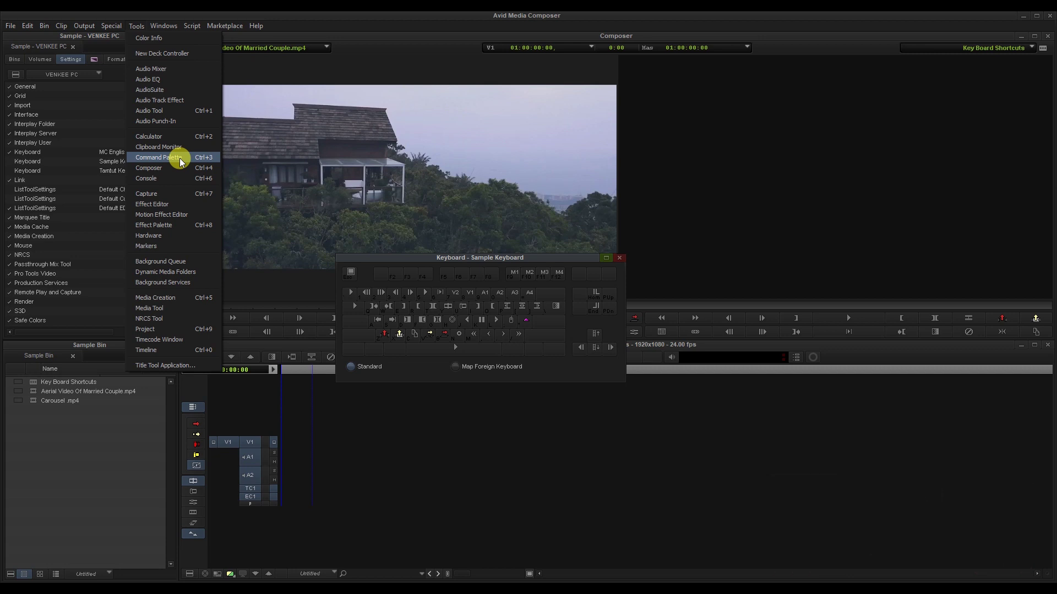
- Open the Command Palette (Ctrl+3) and move it above the Sample Keyboard window
{"action": "left_click", "coordinate": [180, 158]}
{"action": "left_click_drag", "start_coordinate": [474, 183], "coordinate": [365, 126]}
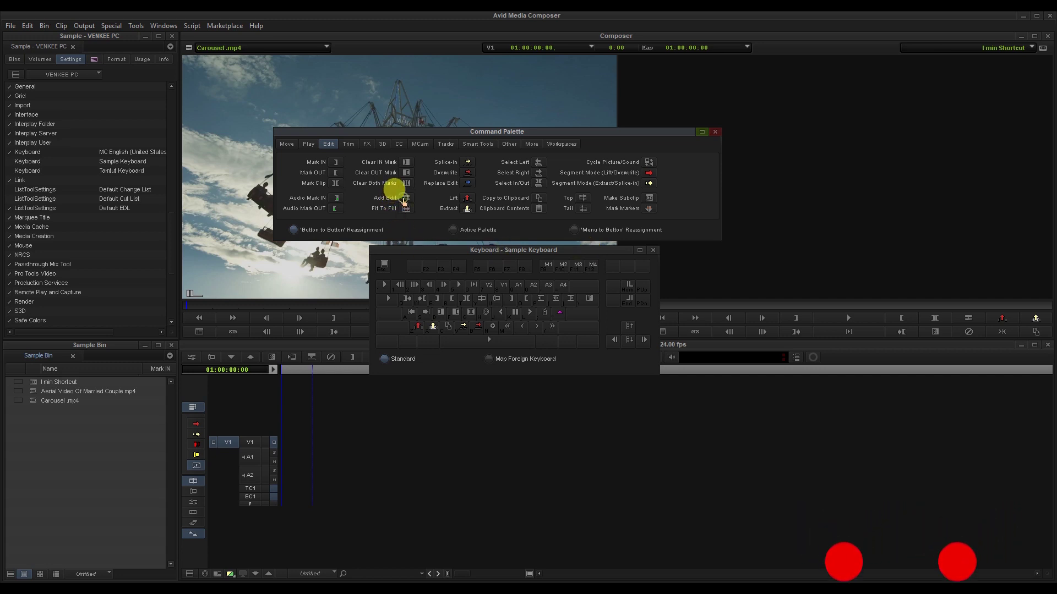
- Map Add Edit to F4, Top to F5 and Tail to a key, then show Other commands
{"action": "left_click_drag", "start_coordinate": [406, 199], "coordinate": [485, 304]}
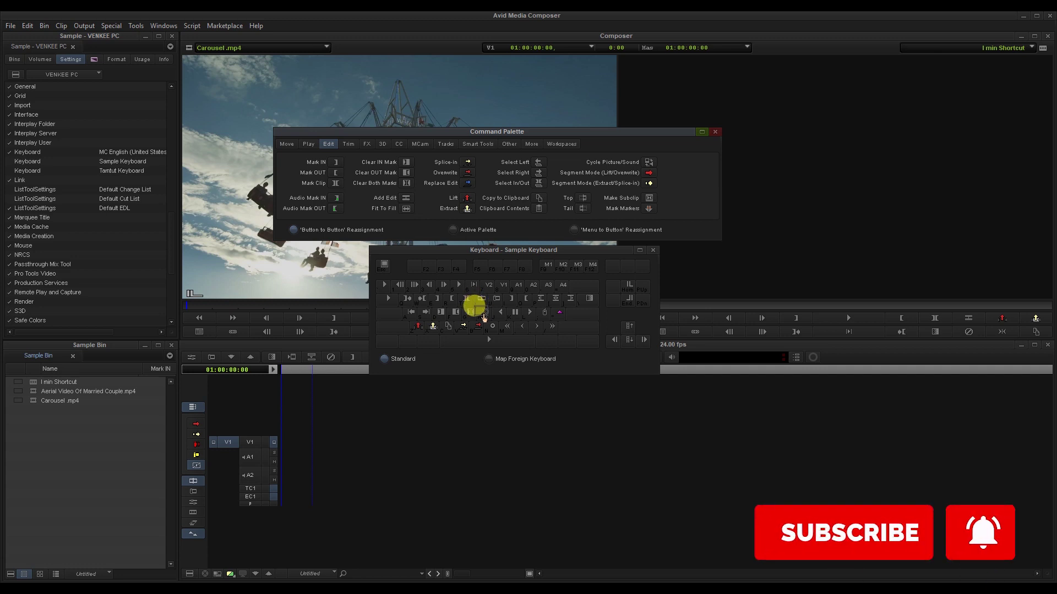
{"action": "left_click_drag", "start_coordinate": [484, 315], "coordinate": [482, 312]}
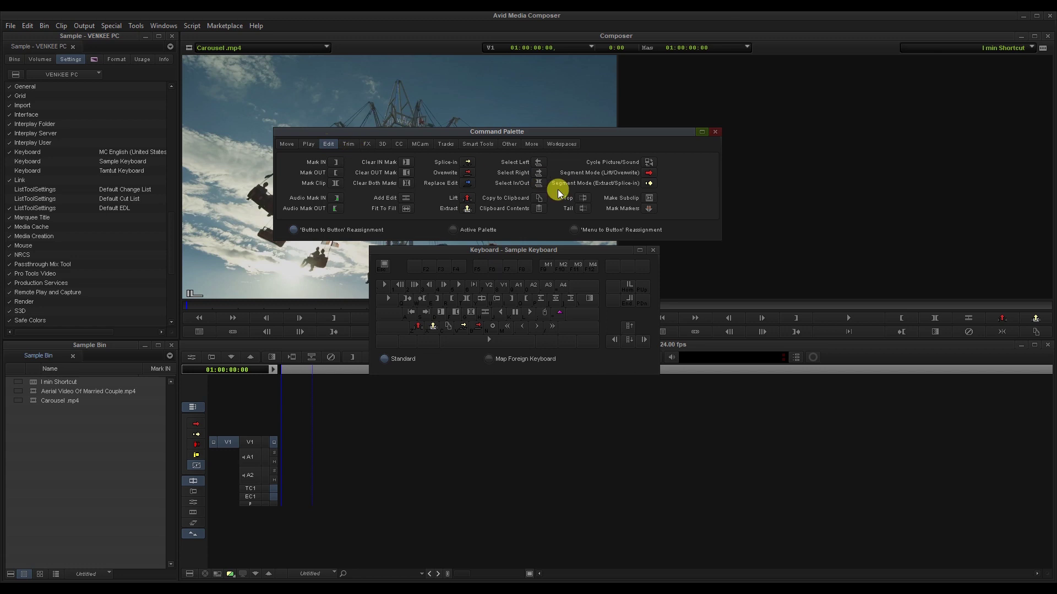
{"action": "left_click_drag", "start_coordinate": [582, 201], "coordinate": [485, 276]}
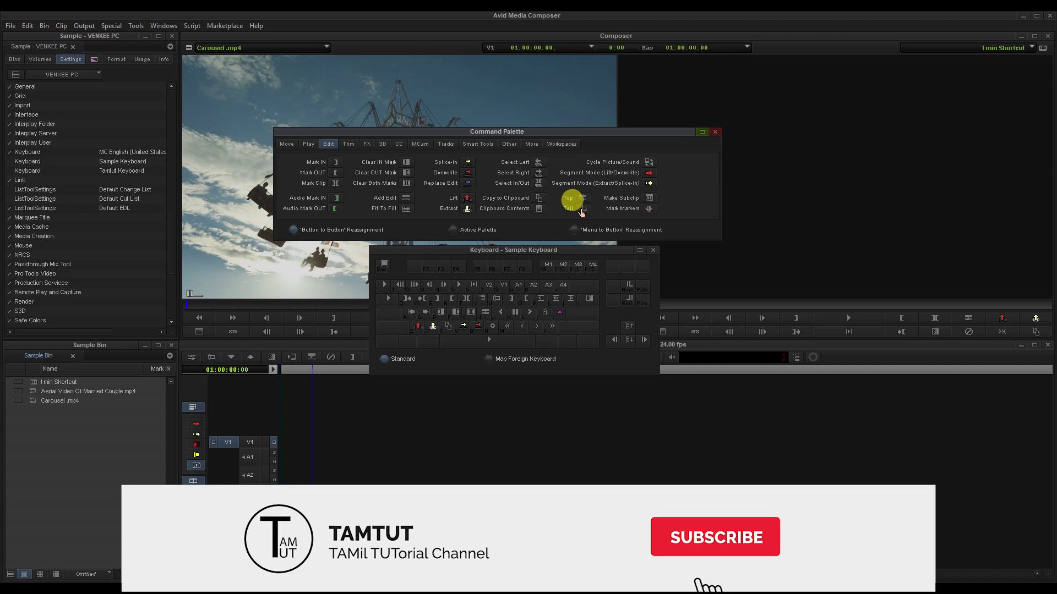
{"action": "left_click_drag", "start_coordinate": [582, 210], "coordinate": [479, 307]}
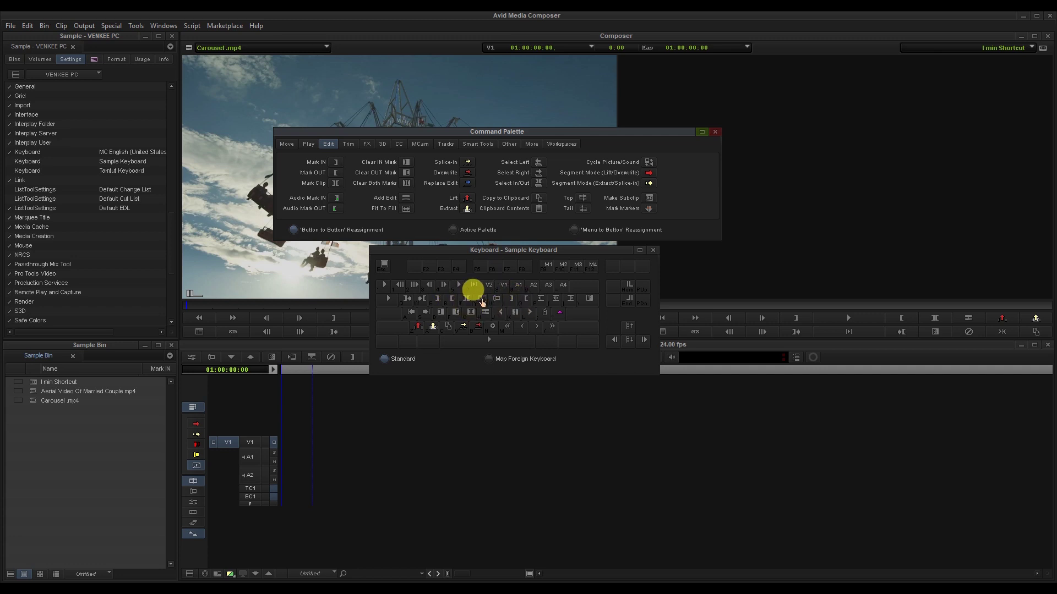
{"action": "left_click", "coordinate": [508, 144]}
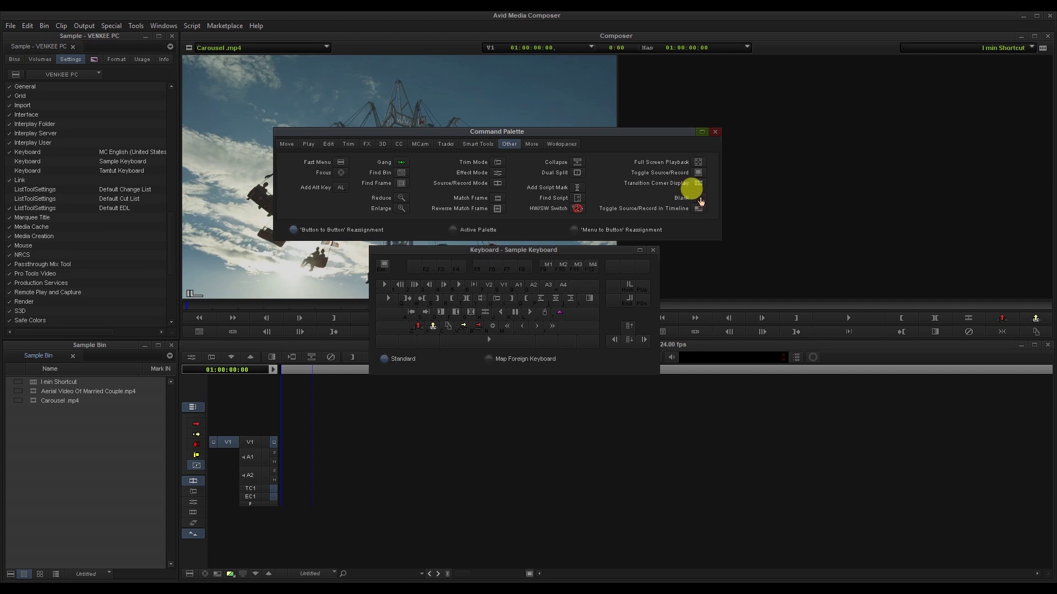
- Map Blank and Match Frame onto keyboard keys and select Menu to Button Reassignment
{"action": "left_click_drag", "start_coordinate": [698, 203], "coordinate": [479, 305]}
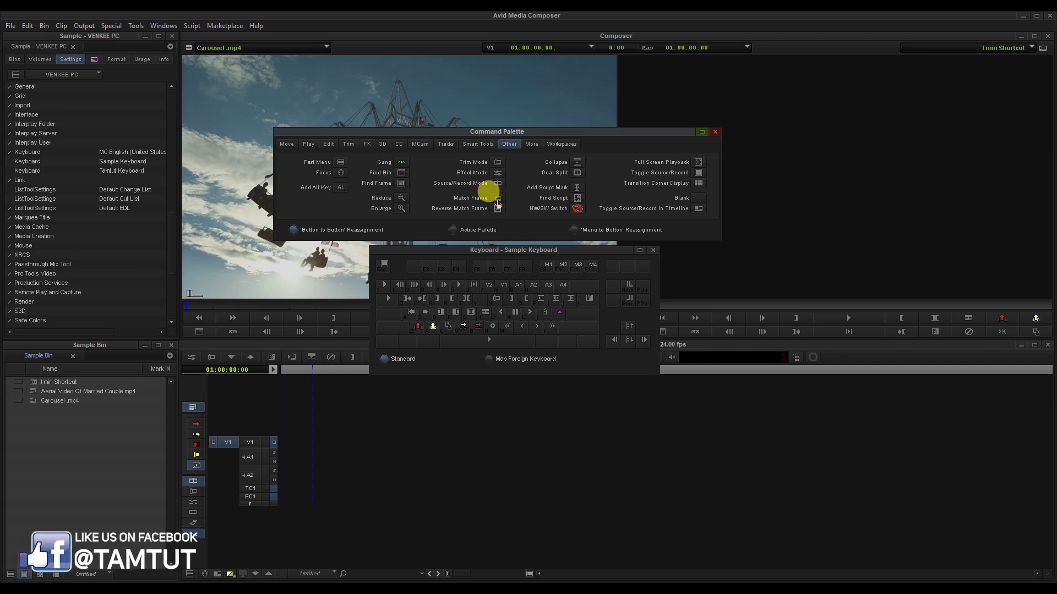
{"action": "left_click_drag", "start_coordinate": [497, 204], "coordinate": [478, 300]}
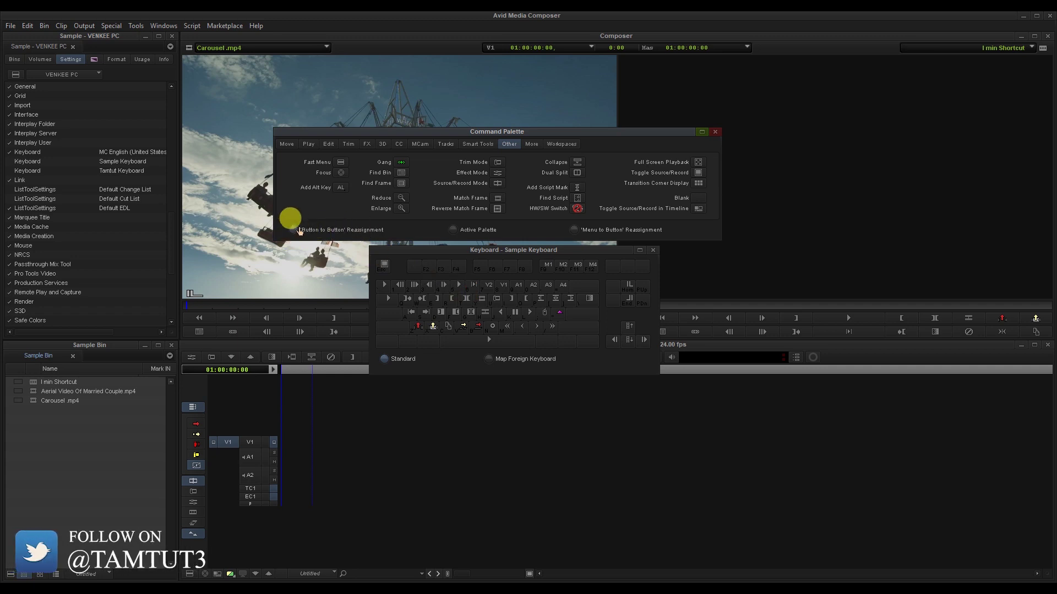
{"action": "left_click", "coordinate": [573, 232]}
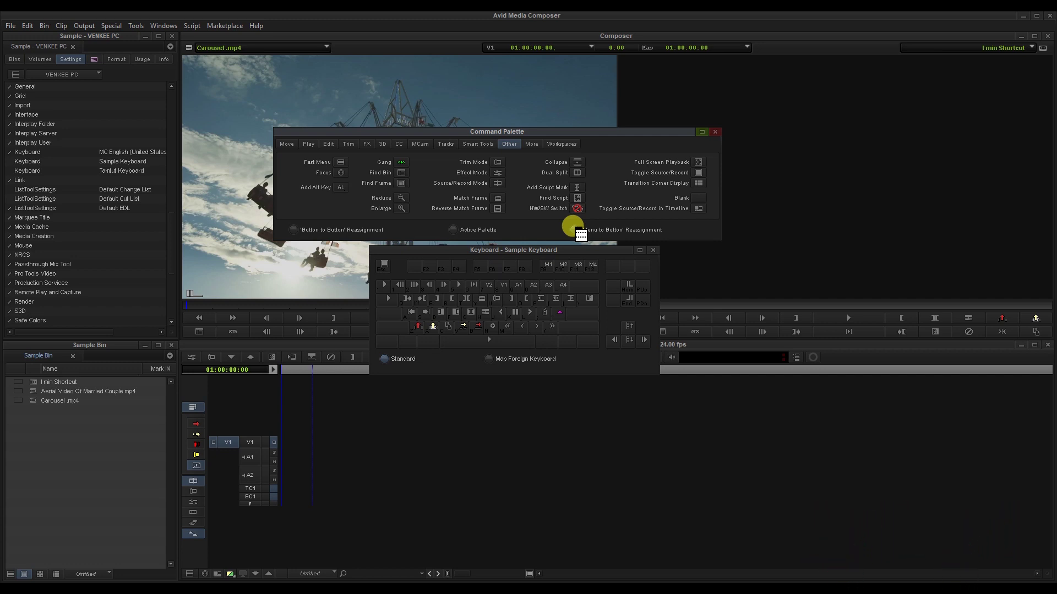
- Show the Play commands and drop the menu-mapping icon onto the F2 key
{"action": "left_click", "coordinate": [309, 144]}
{"action": "left_click_drag", "start_coordinate": [368, 162], "coordinate": [361, 209]}
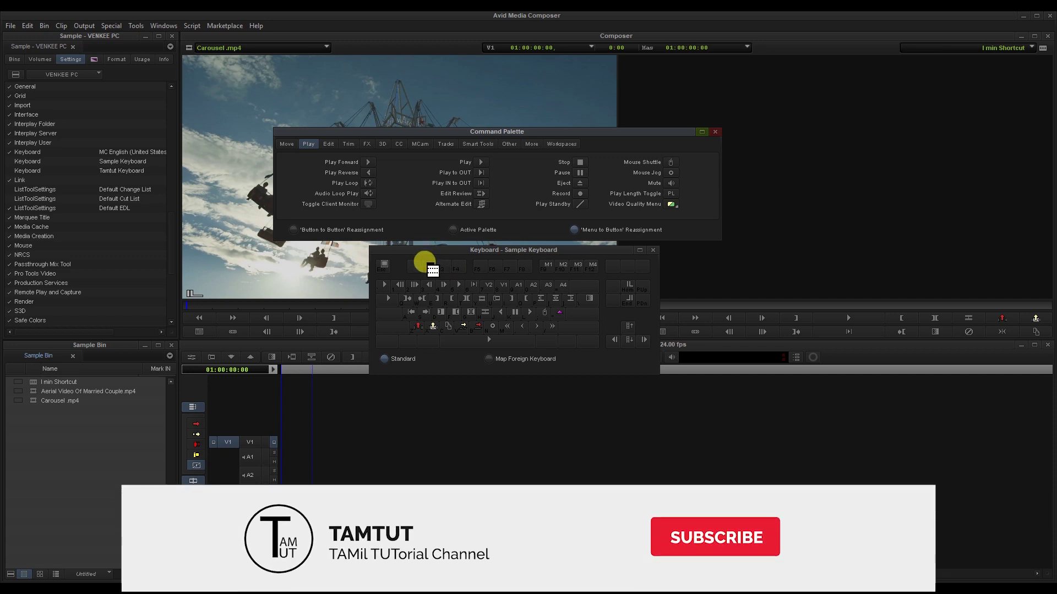
{"action": "left_click_drag", "start_coordinate": [428, 267], "coordinate": [427, 267]}
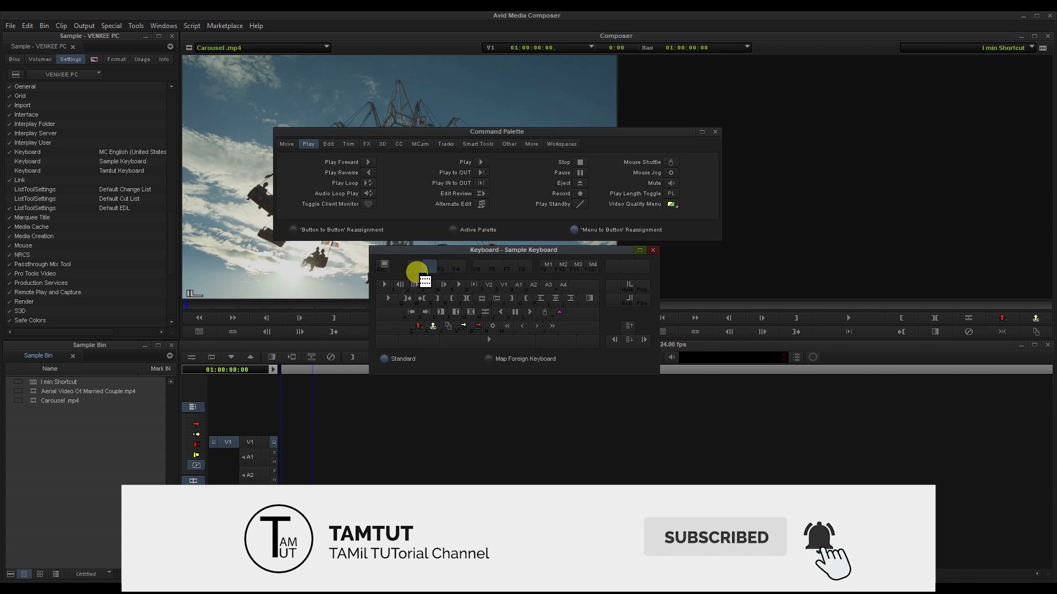
{"action": "left_click", "coordinate": [132, 27]}
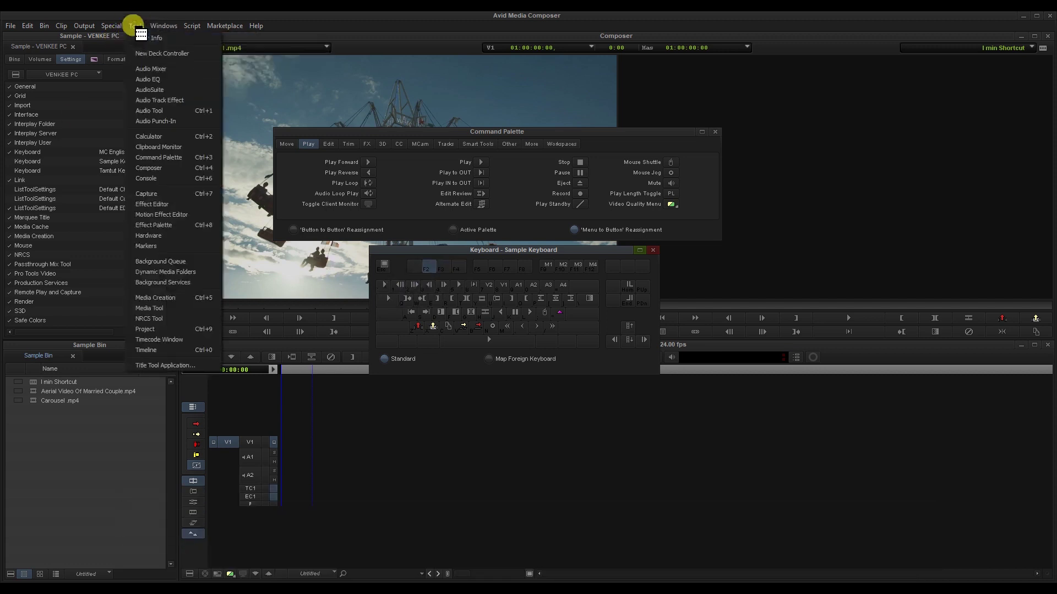
- Assign Tools > Audio Mixer to F2 and Audio Track Effect to F3
{"action": "left_click", "coordinate": [168, 68]}
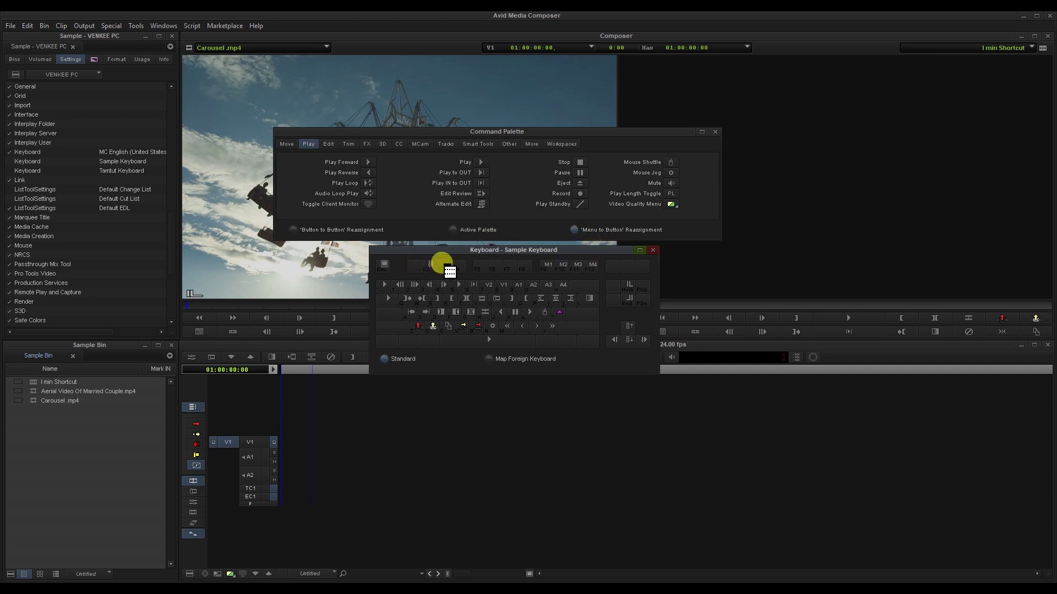
{"action": "left_click", "coordinate": [136, 26]}
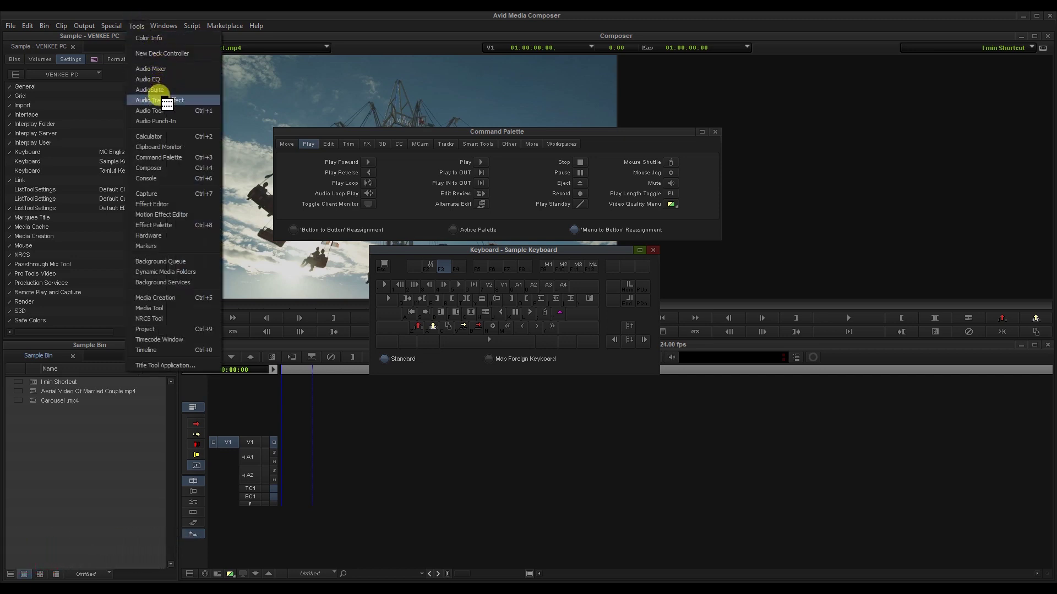
{"action": "left_click", "coordinate": [198, 100]}
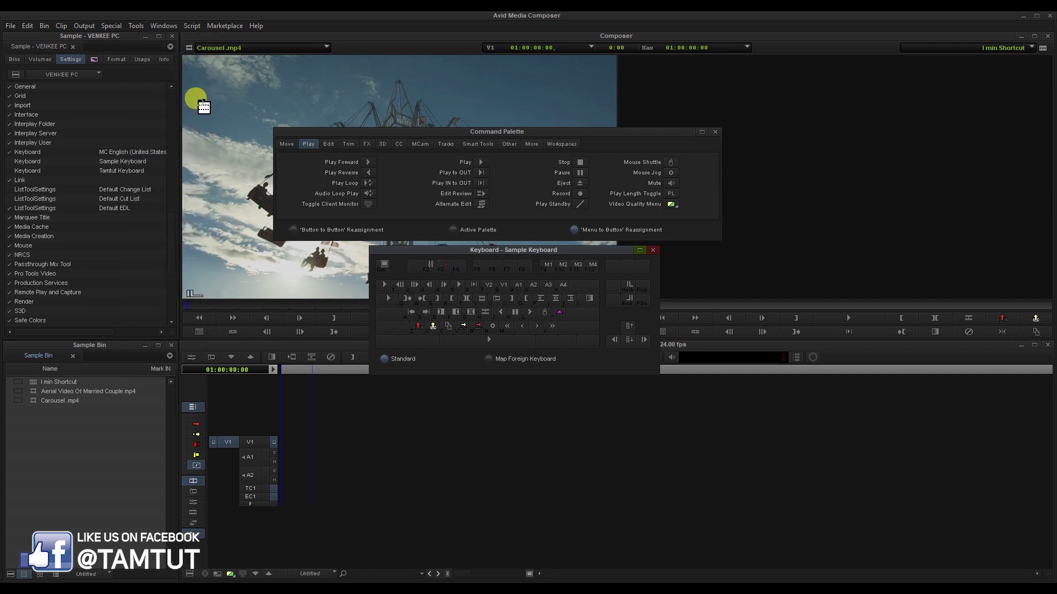
{"action": "left_click", "coordinate": [443, 267]}
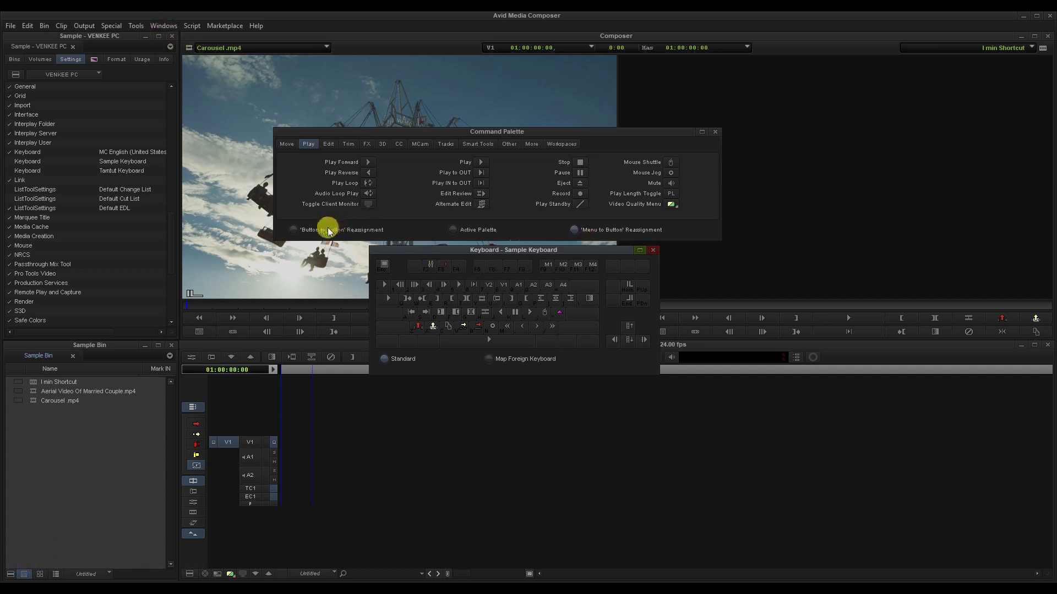
- Switch back to Button to Button Reassignment and move the Keyboard window below the Timeline
{"action": "left_click", "coordinate": [293, 231]}
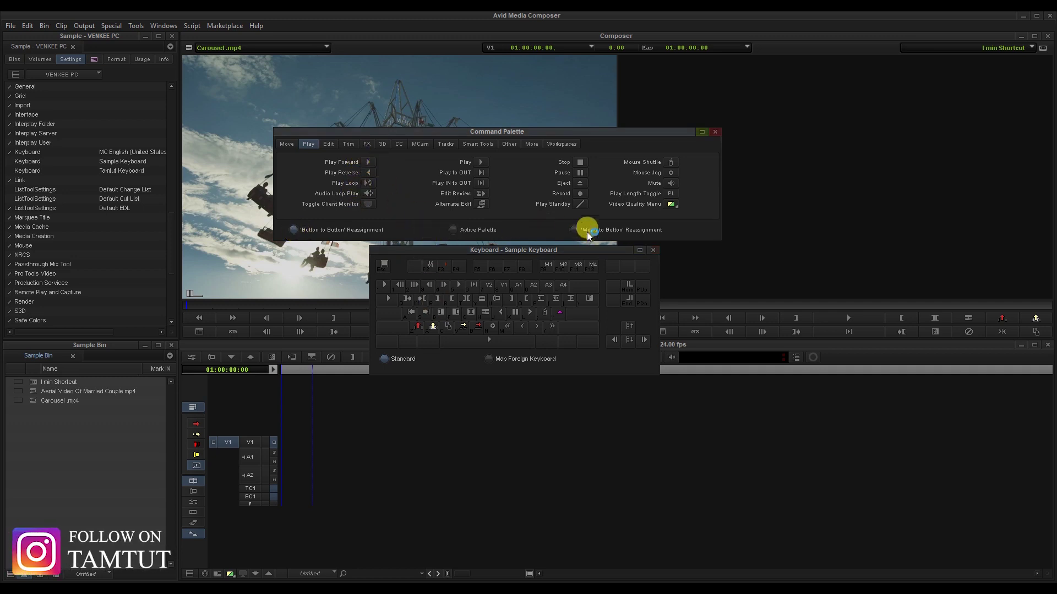
{"action": "left_click", "coordinate": [133, 22]}
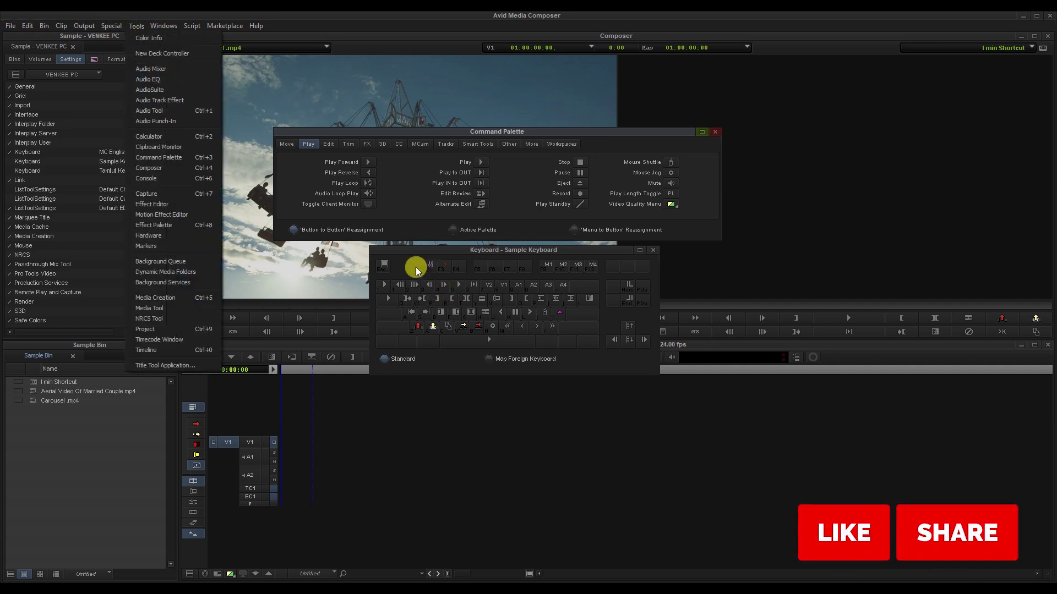
{"action": "left_click", "coordinate": [470, 254]}
{"action": "left_click_drag", "start_coordinate": [470, 255], "coordinate": [456, 401]}
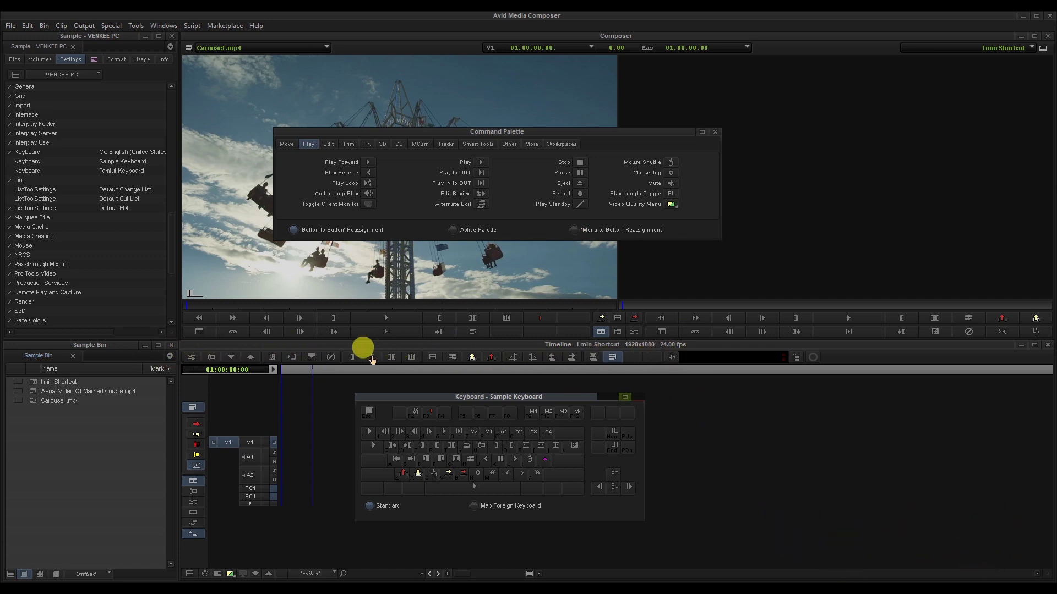
- Show the Edit commands and place Fit To Fill on two Timeline toolbar buttons
{"action": "left_click_drag", "start_coordinate": [444, 395], "coordinate": [468, 375]}
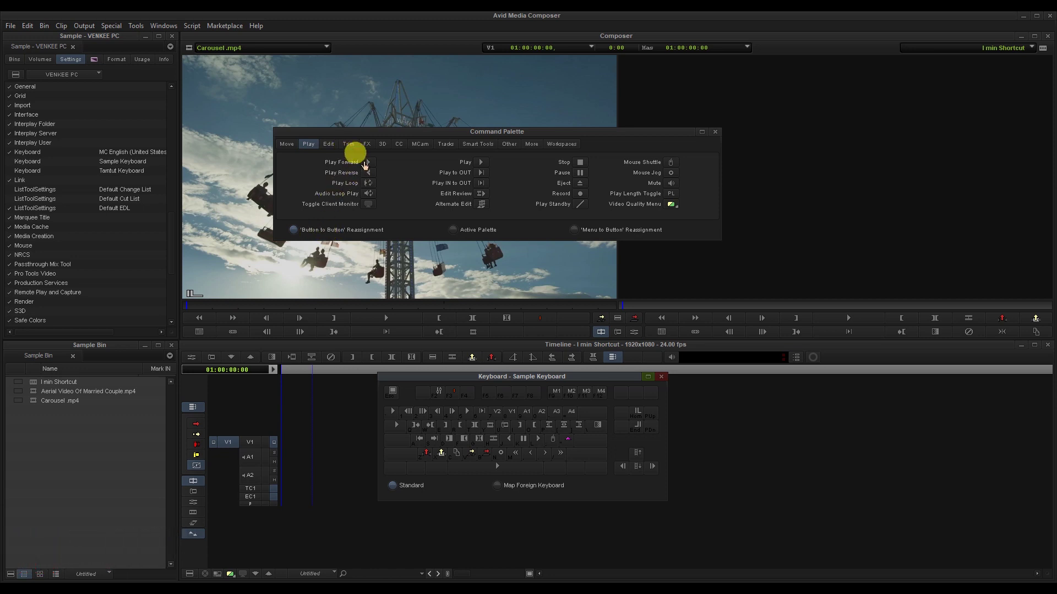
{"action": "left_click", "coordinate": [329, 145]}
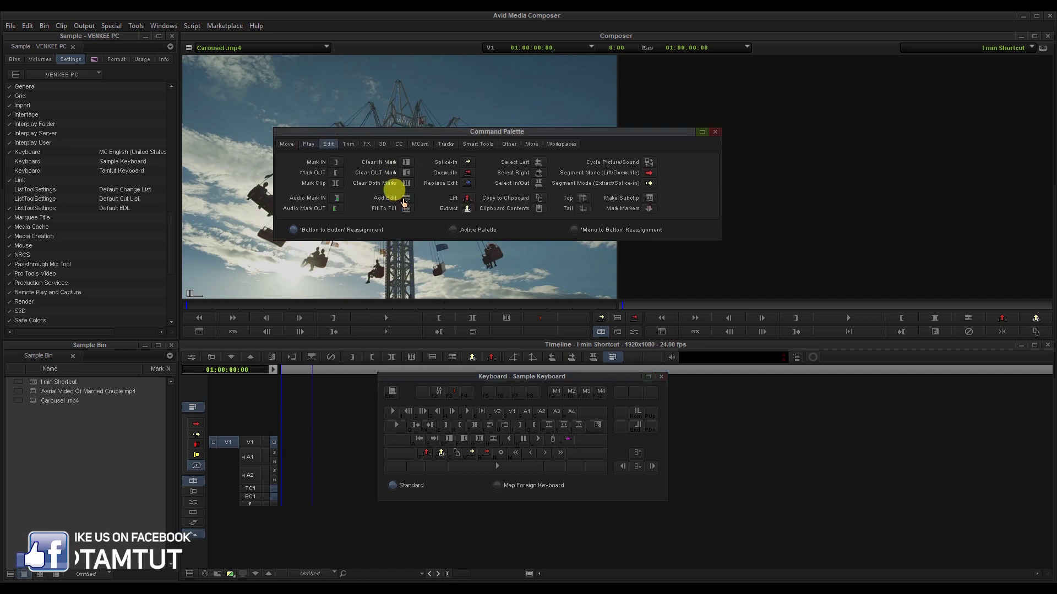
{"action": "left_click_drag", "start_coordinate": [406, 212], "coordinate": [310, 360]}
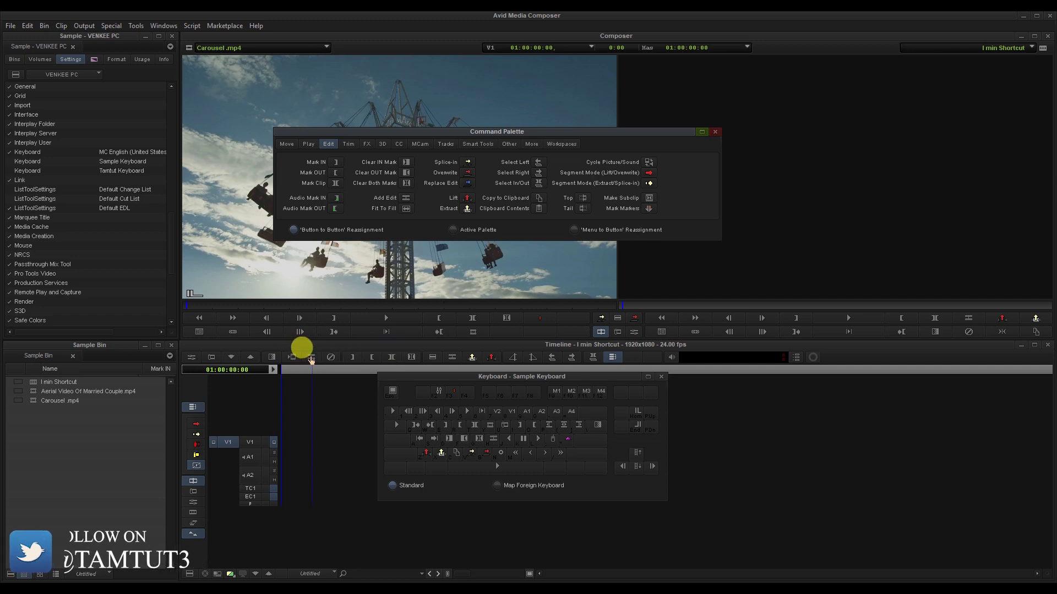
{"action": "left_click_drag", "start_coordinate": [405, 209], "coordinate": [310, 363]}
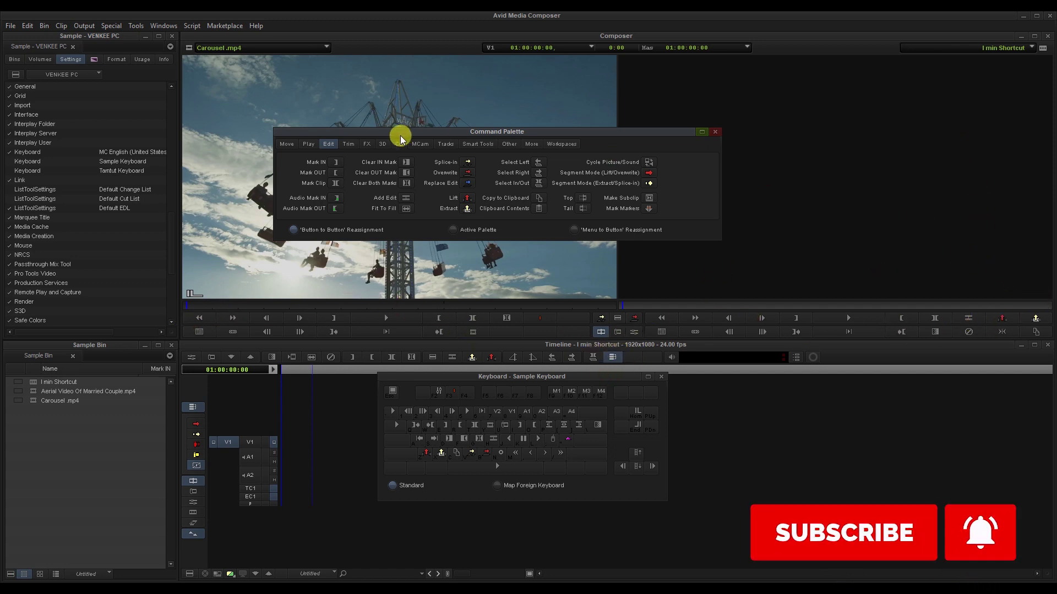
- Close the Command Palette and the Sample Keyboard window
{"action": "left_click", "coordinate": [715, 132]}
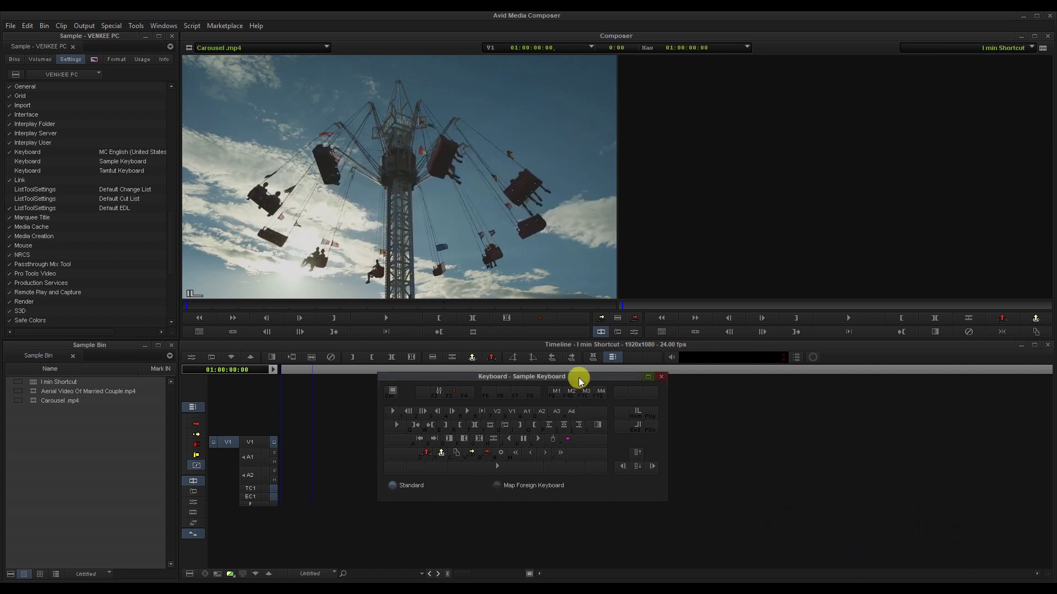
{"action": "left_click_drag", "start_coordinate": [579, 380], "coordinate": [607, 211]}
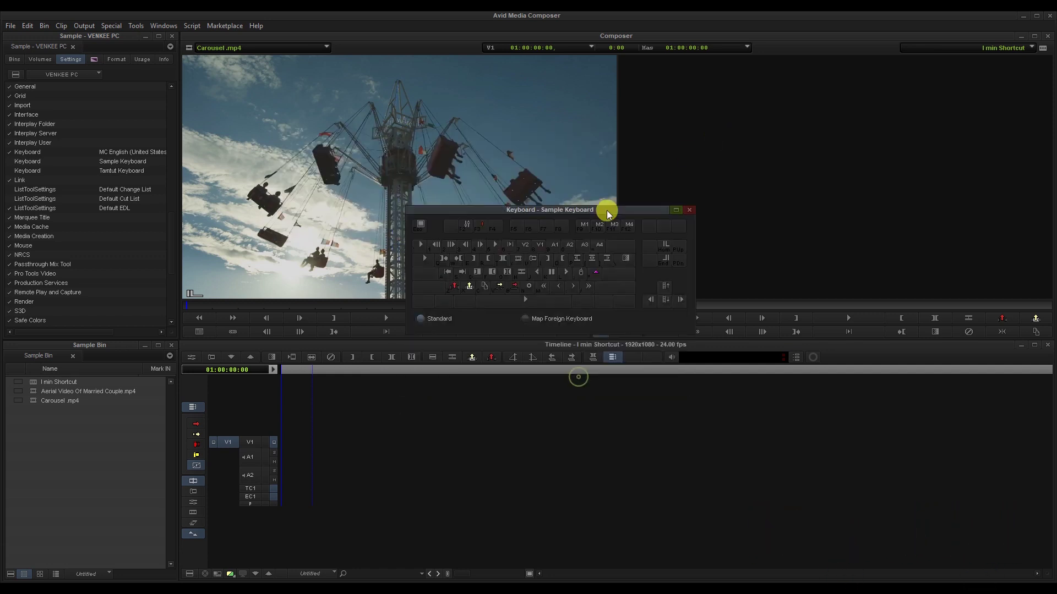
{"action": "left_click", "coordinate": [688, 210]}
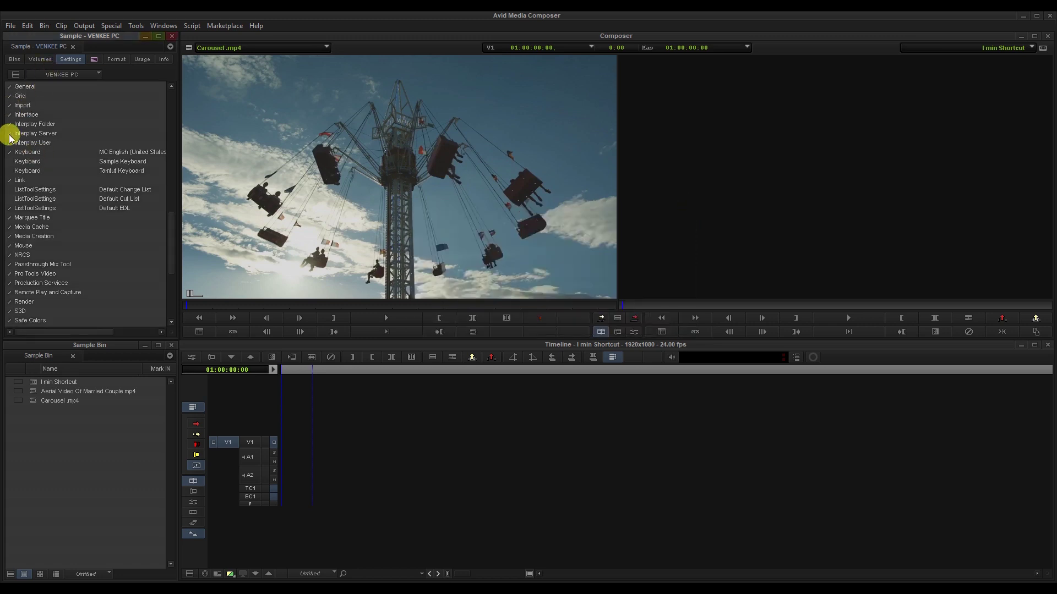
- Review the Keyboard entries in Settings: MC English, Sample Keyboard and Tamtut Keyboard
{"action": "left_click", "coordinate": [92, 163]}
{"action": "left_click", "coordinate": [8, 166]}
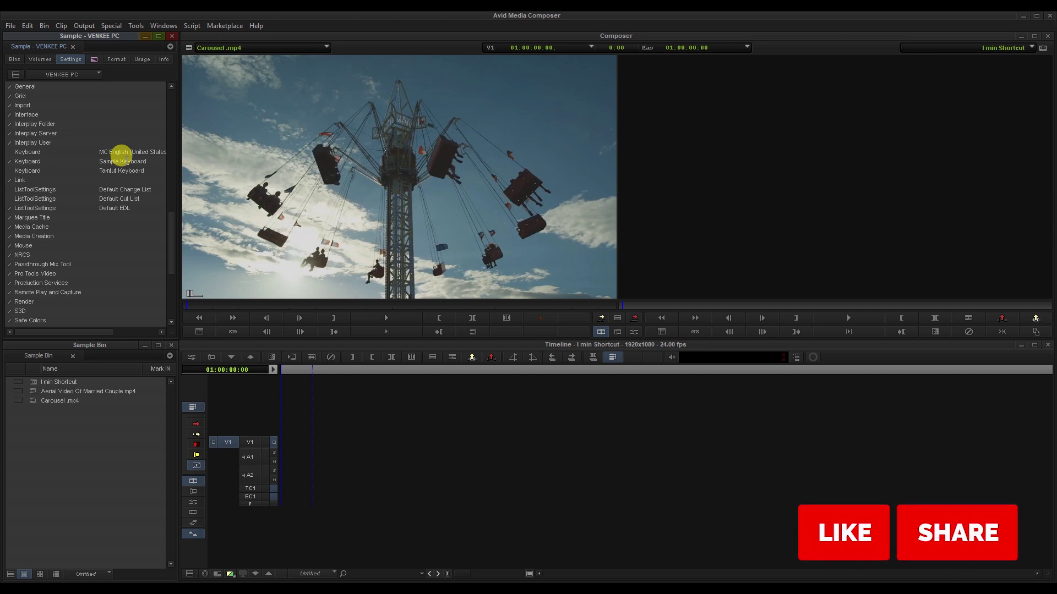
{"action": "left_click", "coordinate": [16, 60]}
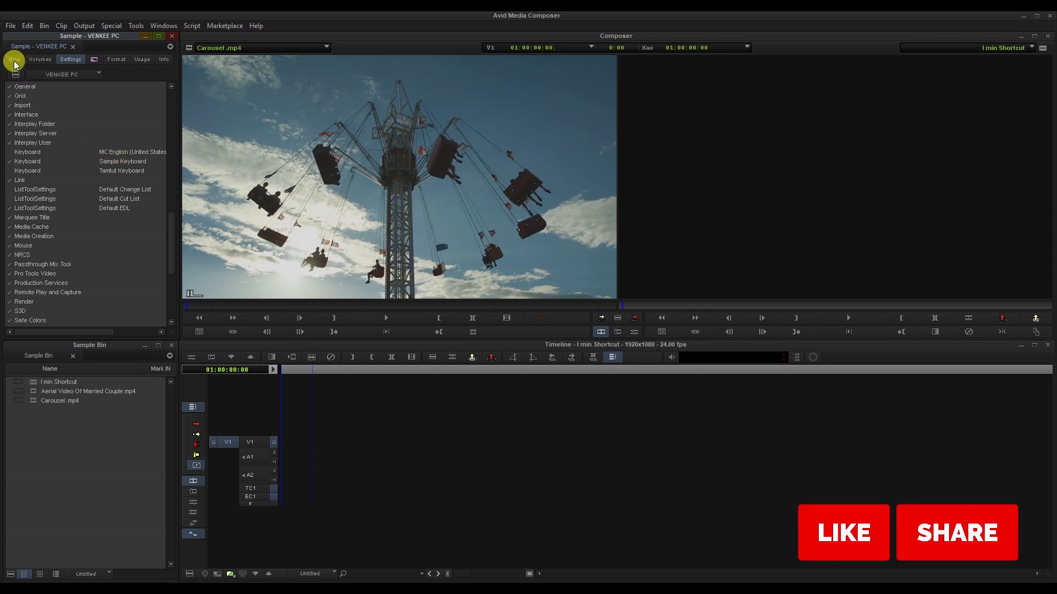